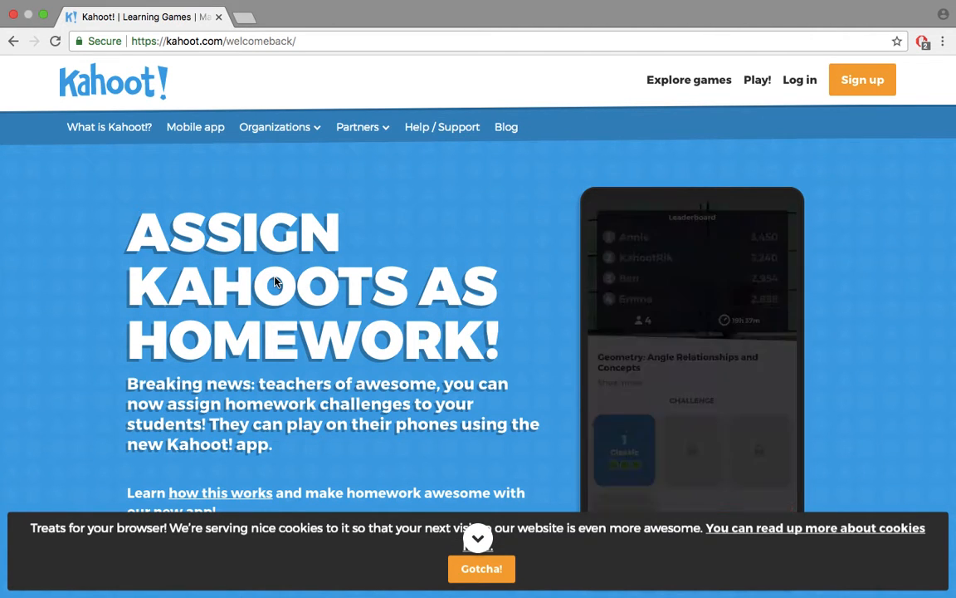
# Open Kahoot's sign-in page, then enter and submit the account e-mail and password
pyautogui.click(797, 86)
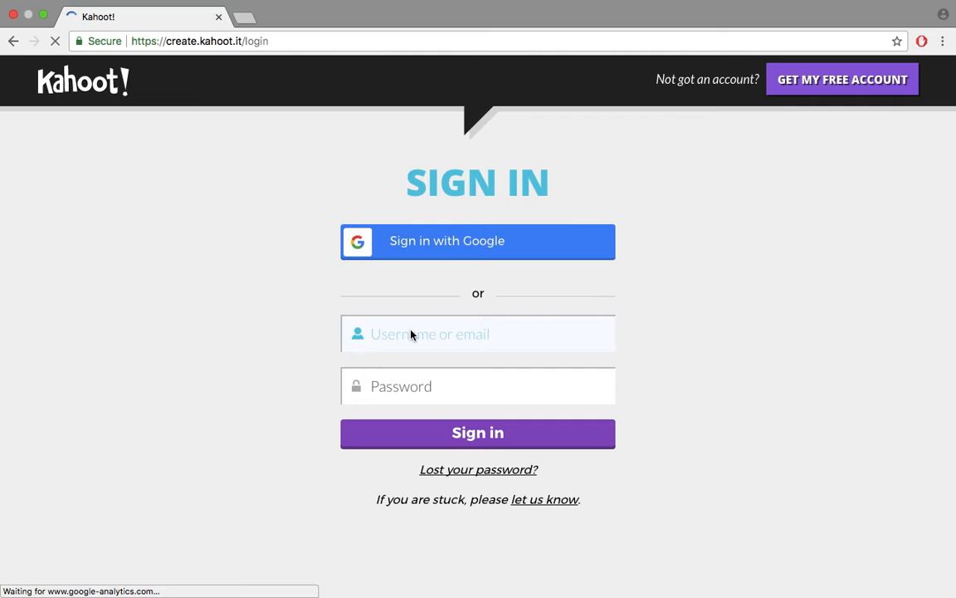
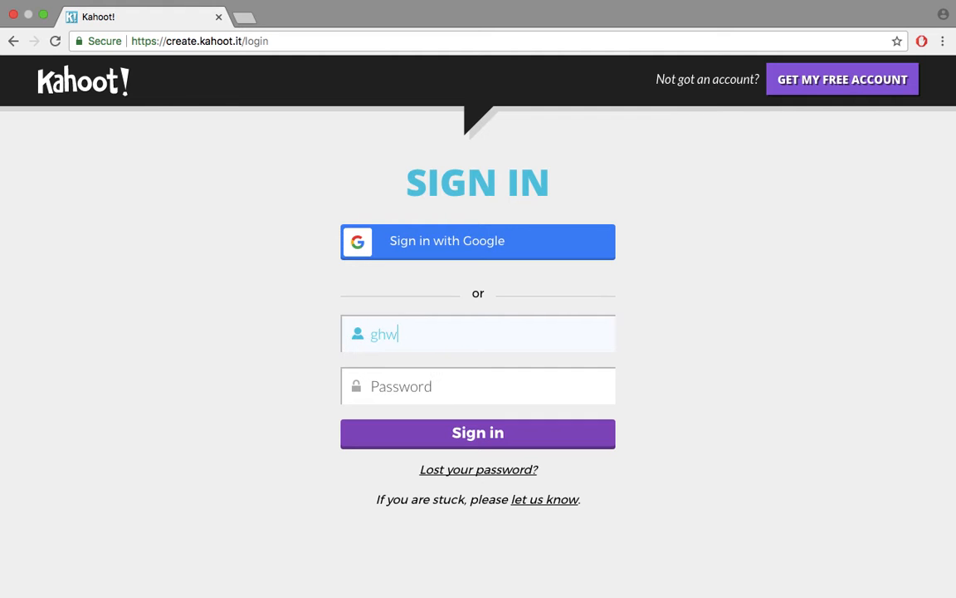
pyautogui.press('Tab')
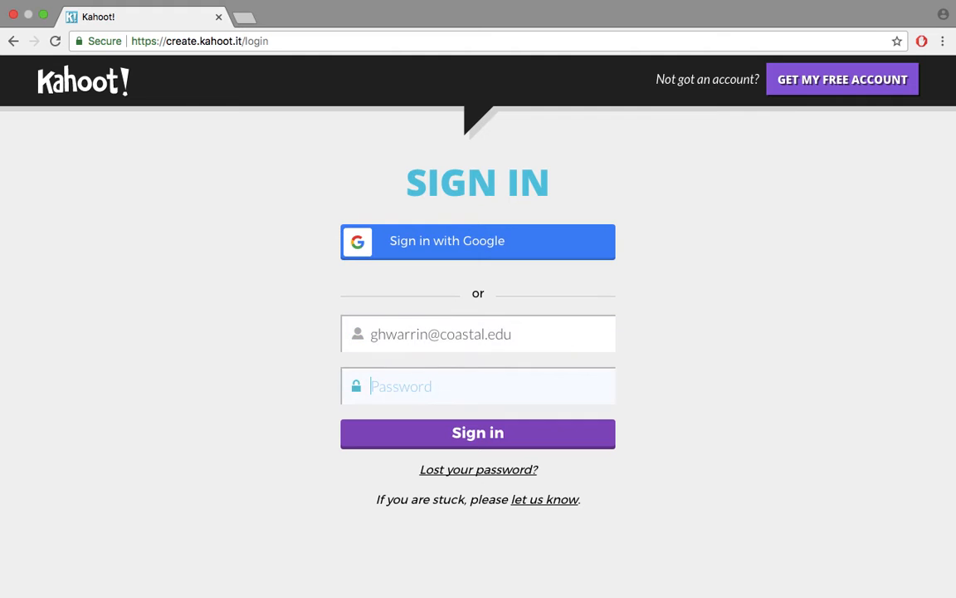
pyautogui.write('•••••••')
pyautogui.press('Return')
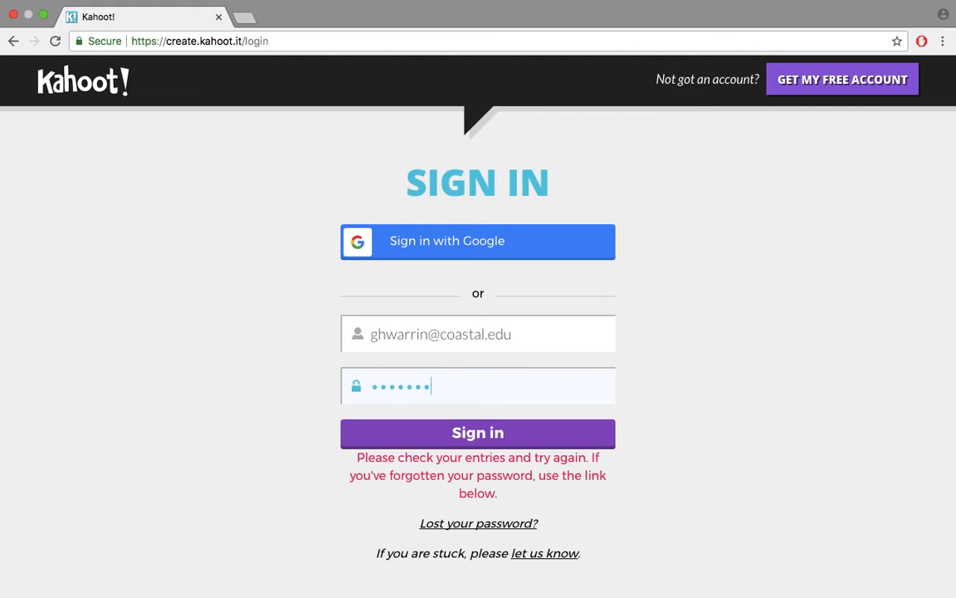
# Correct the account e-mail, resubmit the sign-in, and decline Chrome's offer to save the password
pyautogui.click(442, 335)
pyautogui.write('g.')
pyautogui.press('Return')
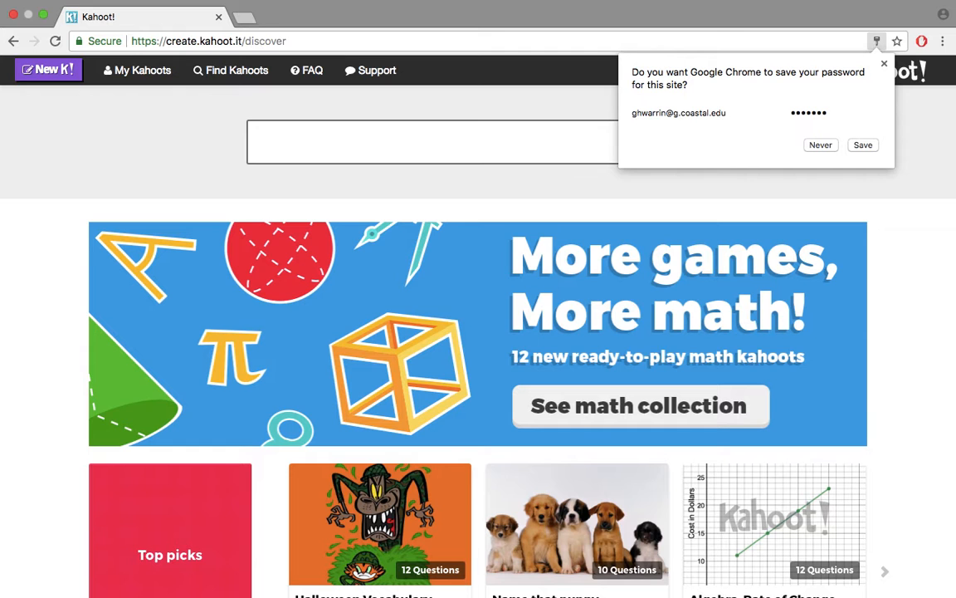
pyautogui.click(819, 146)
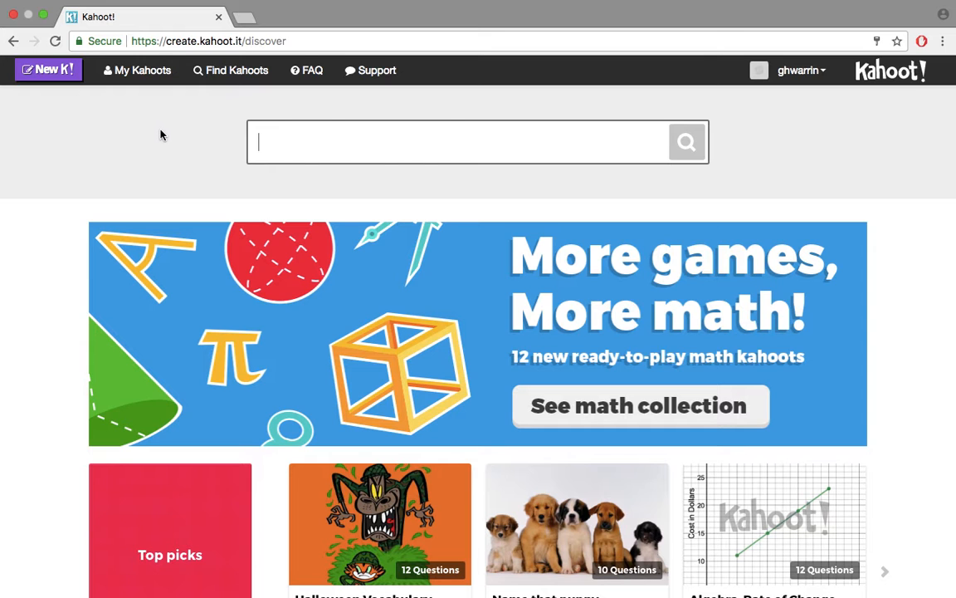
# Start a new kahoot with New K! and browse the Quiz, Jumble, Discussion and Survey options
pyautogui.click(48, 72)
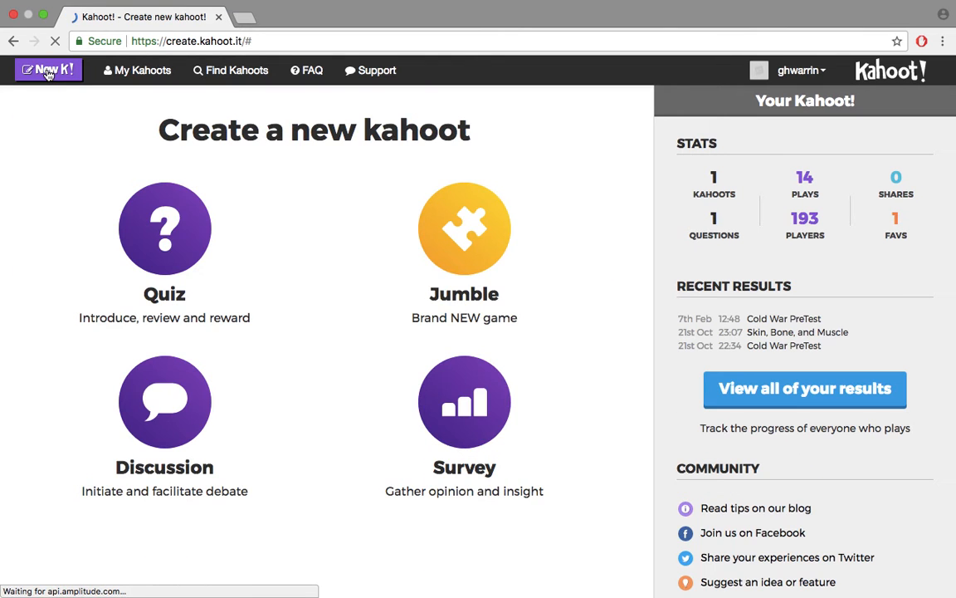
pyautogui.scroll(-2, 330, 369)
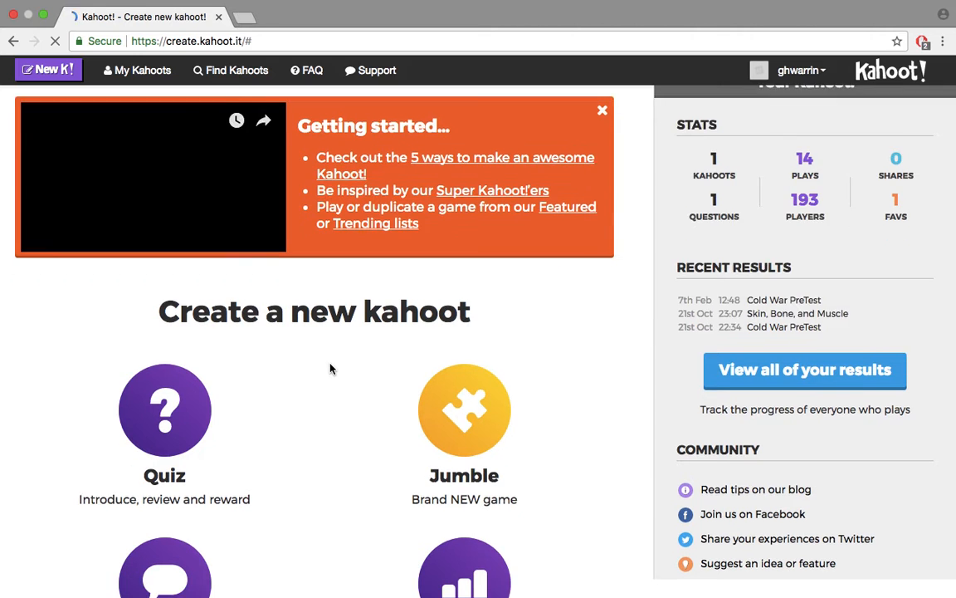
pyautogui.scroll(-3, 330, 369)
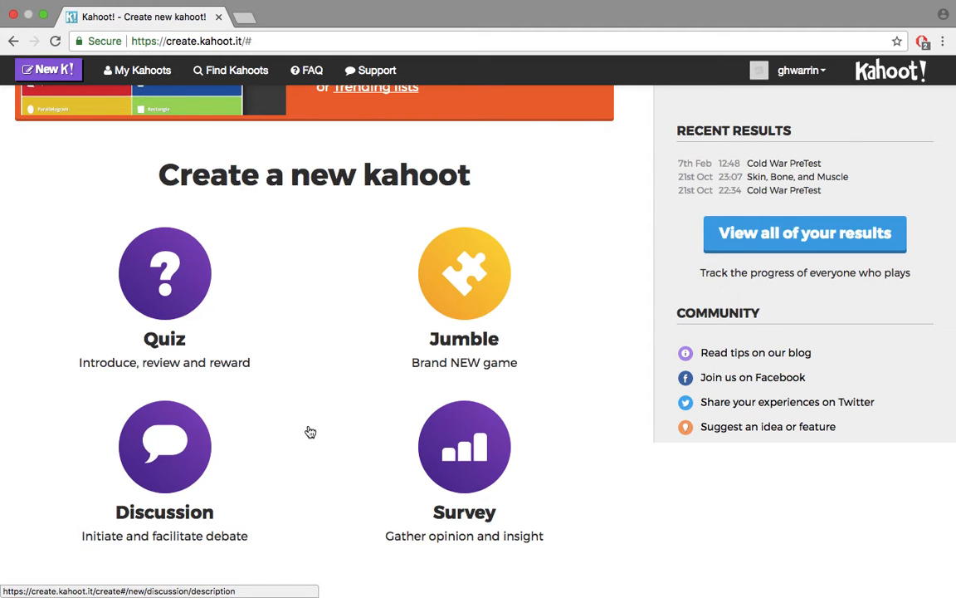
pyautogui.scroll(3, 326, 427)
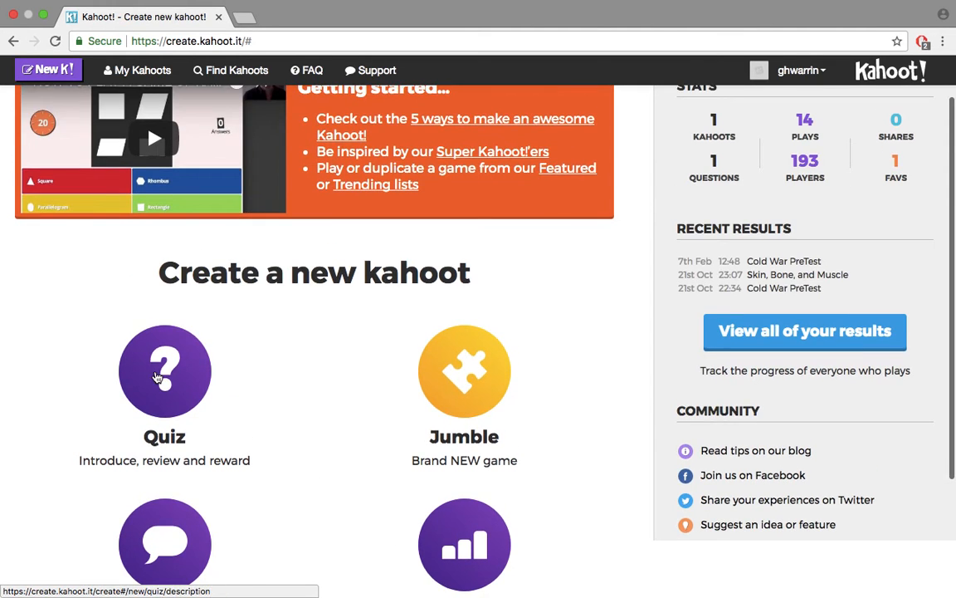
# Create a quiz titled 'Demo Quiz' with the description 'This is a demo quiz.'
pyautogui.click(157, 378)
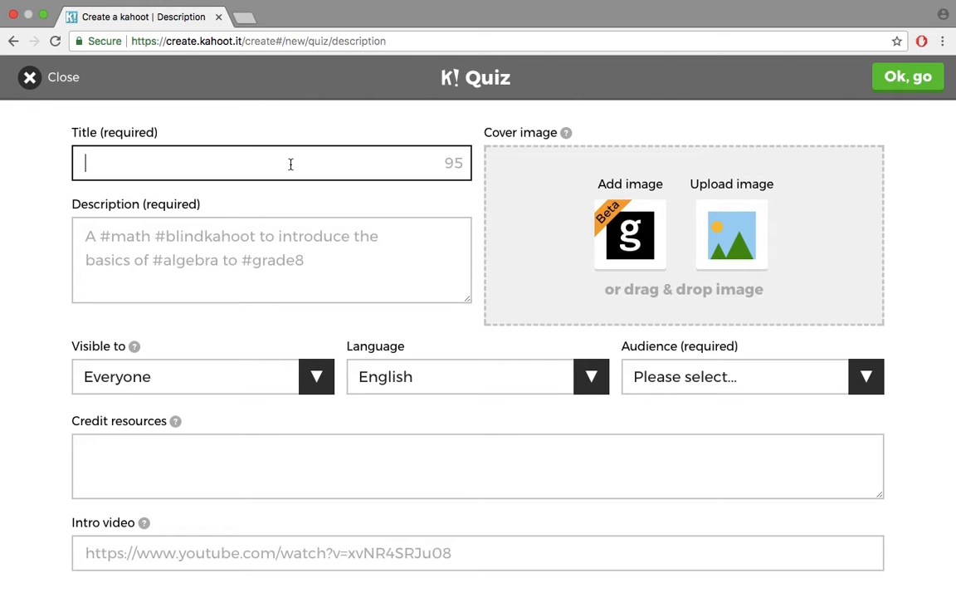
pyautogui.write('Demo Quiz')
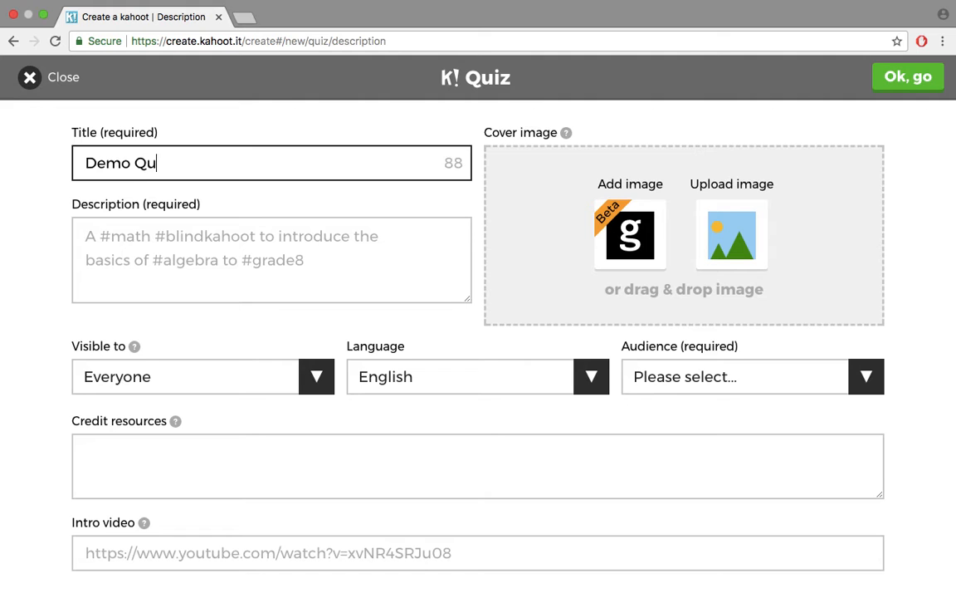
pyautogui.click(322, 241)
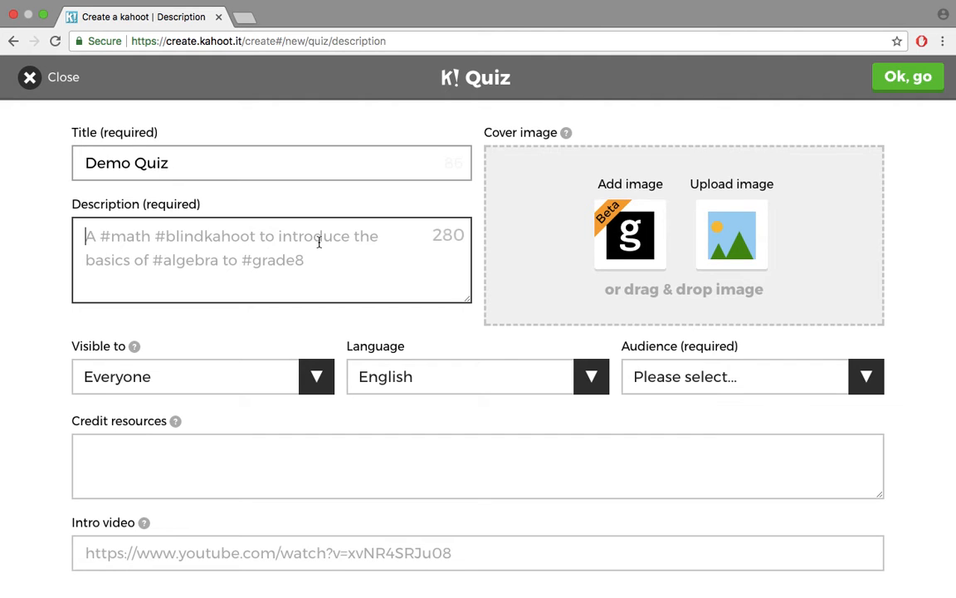
pyautogui.write('This is ')
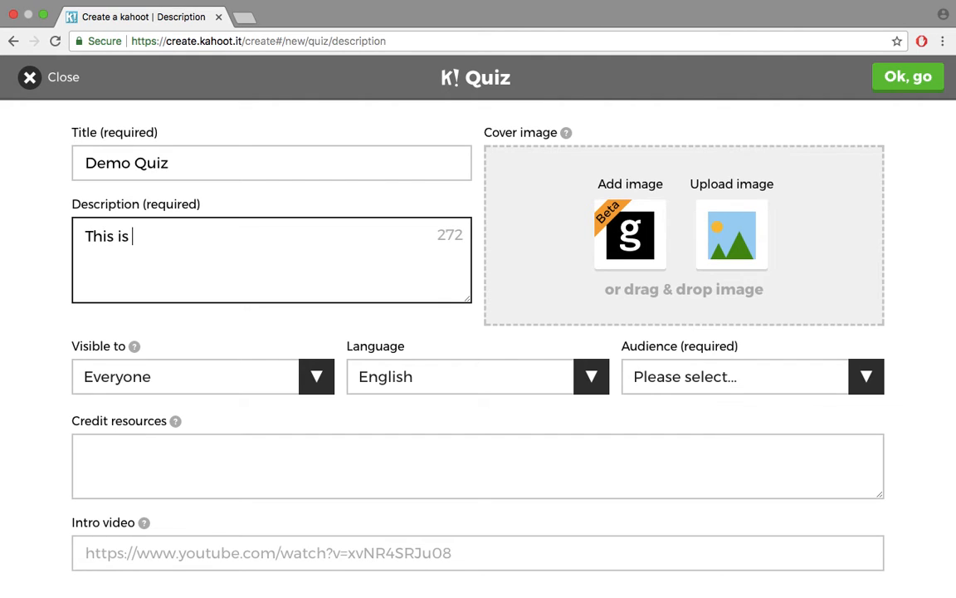
pyautogui.write('a demo quiz.')
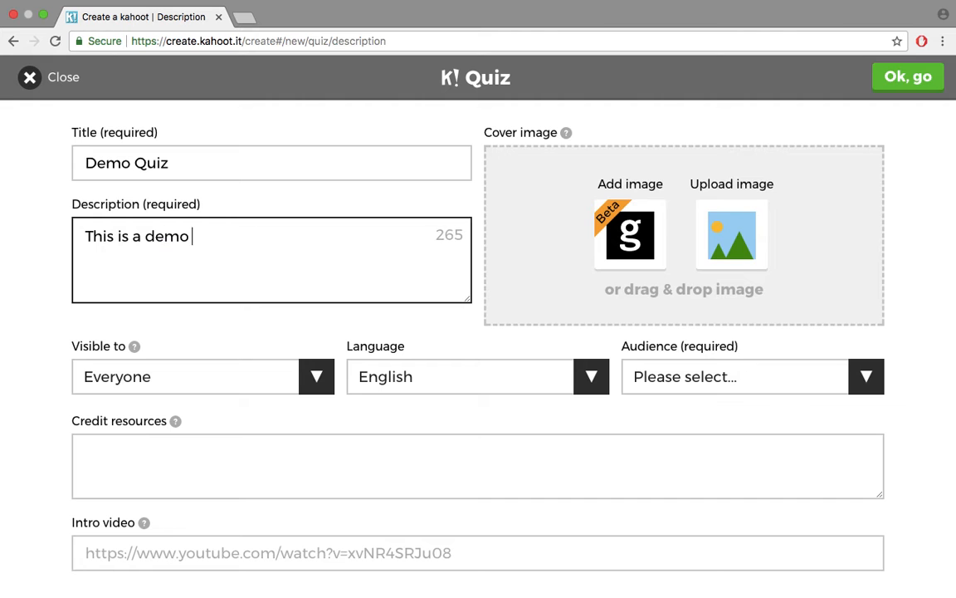
pyautogui.click(315, 376)
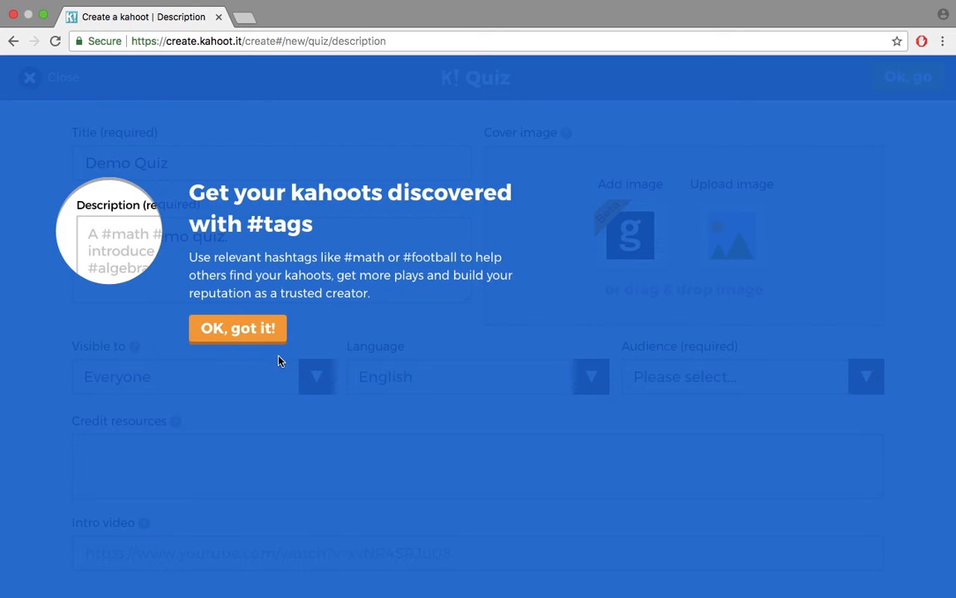
pyautogui.click(250, 336)
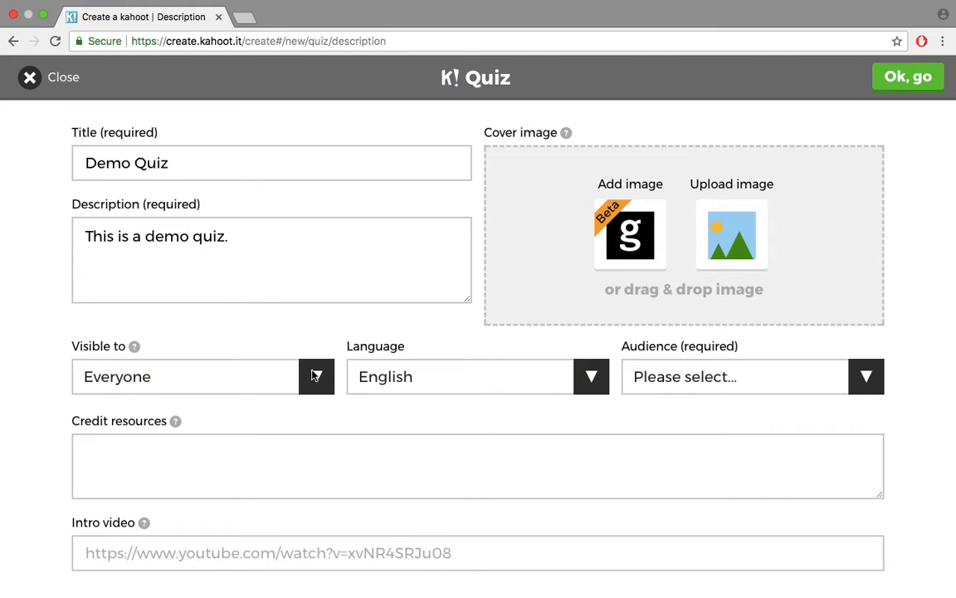
pyautogui.click(315, 375)
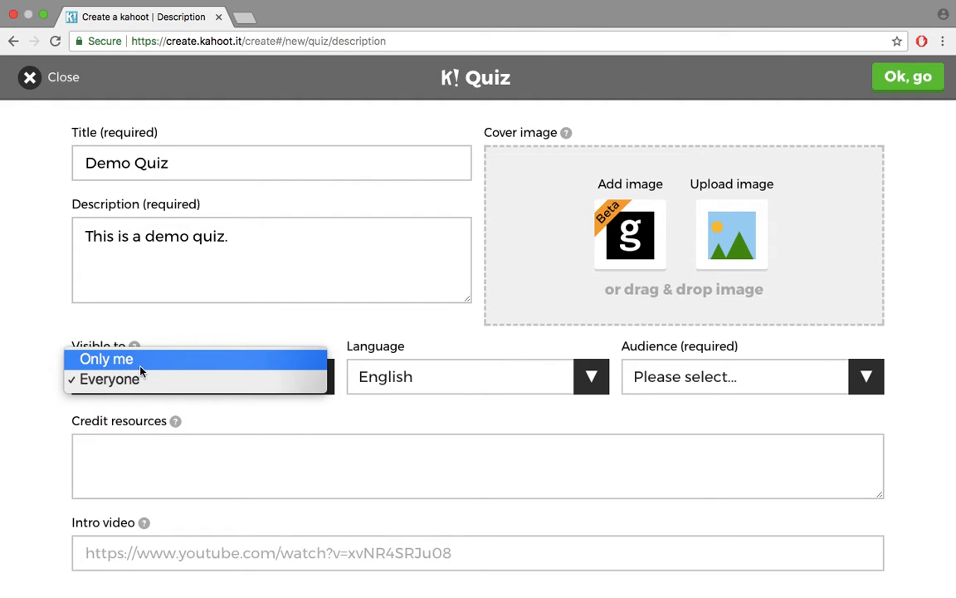
# Keep the quiz visible to Everyone and set its audience to School
pyautogui.click(309, 405)
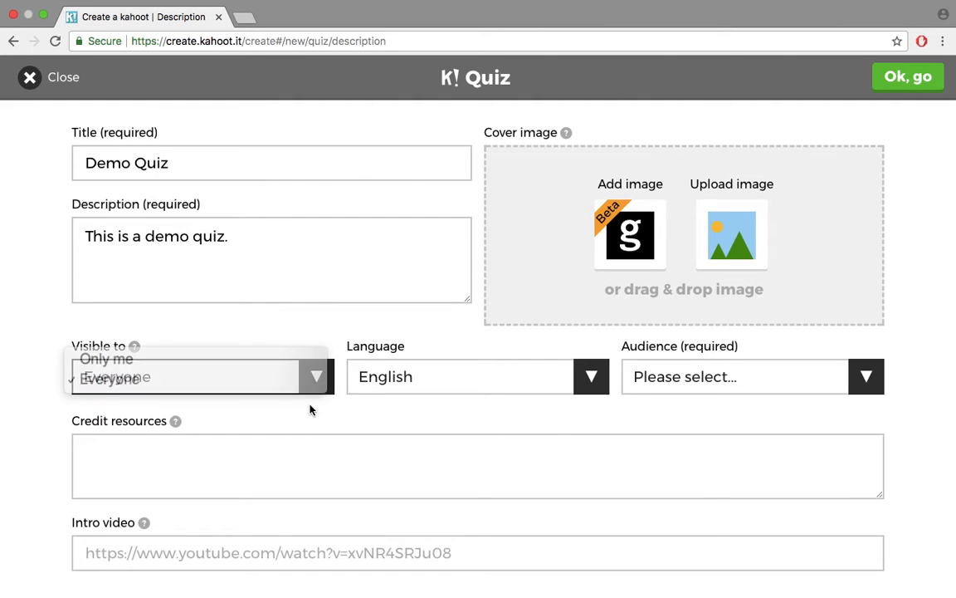
pyautogui.scroll(-1, 585, 427)
pyautogui.click(796, 376)
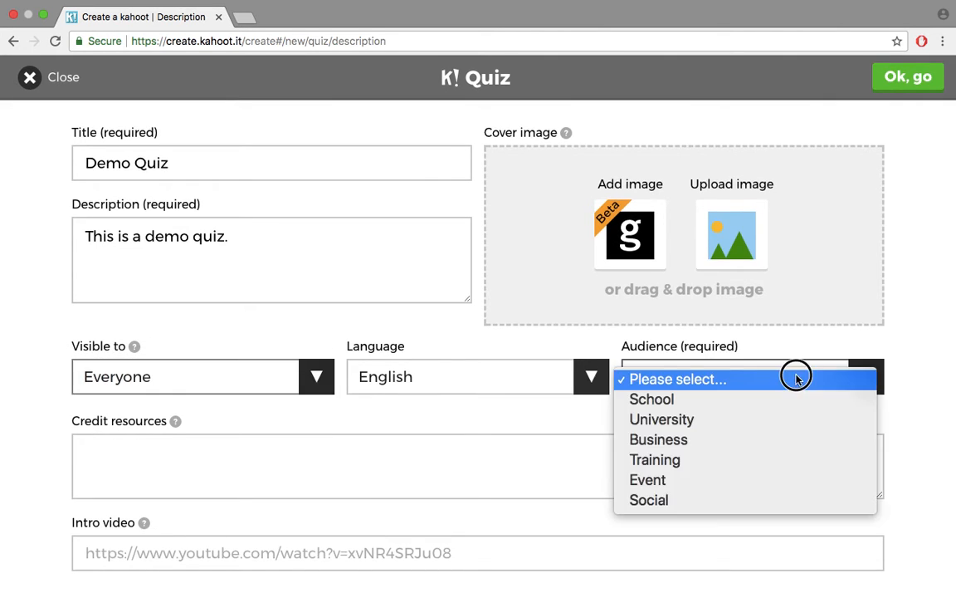
pyautogui.click(675, 403)
pyautogui.scroll(-1, 260, 475)
pyautogui.click(222, 549)
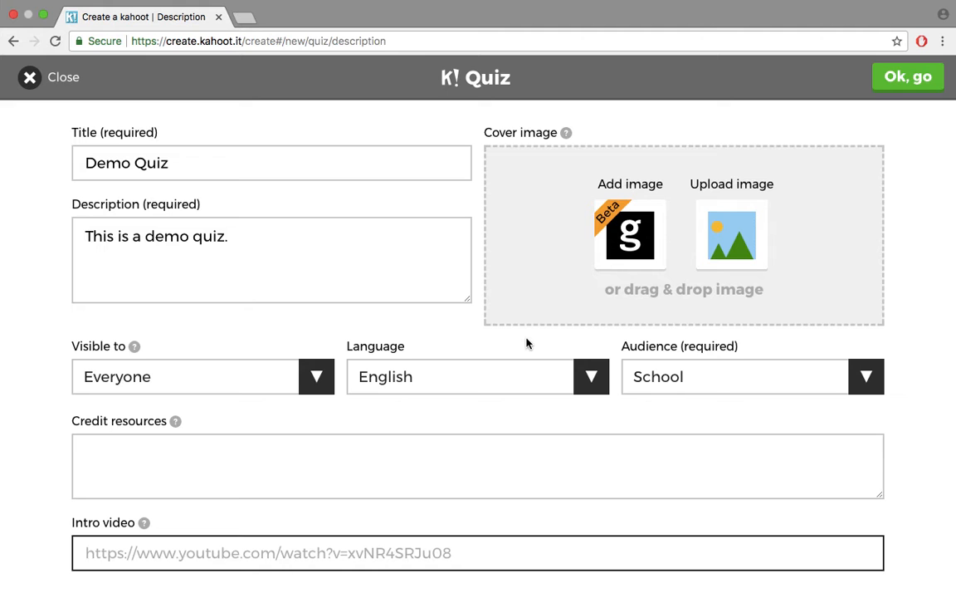
# Confirm the quiz details, skip the cover image, and add the first question
pyautogui.click(913, 81)
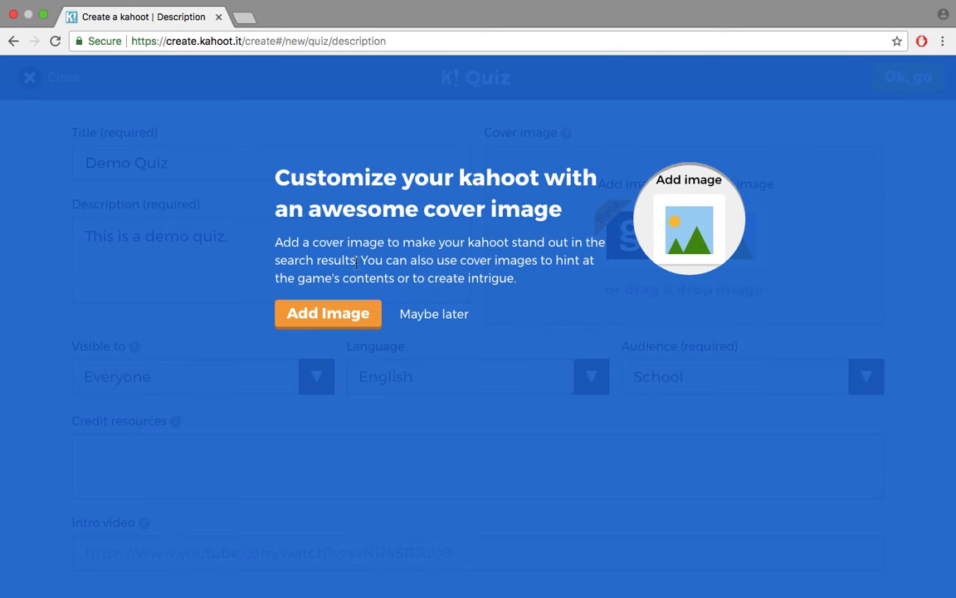
pyautogui.click(451, 317)
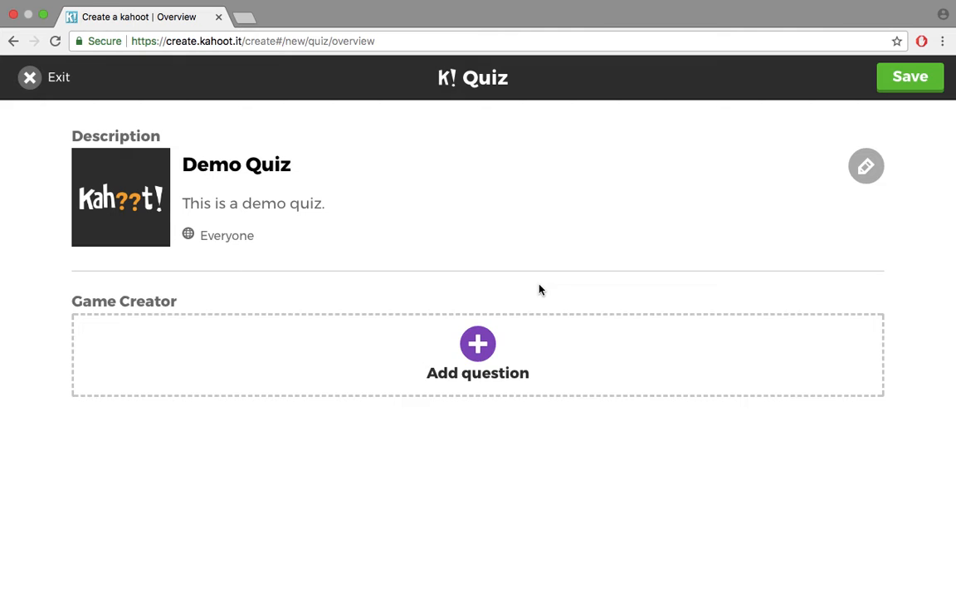
pyautogui.click(479, 346)
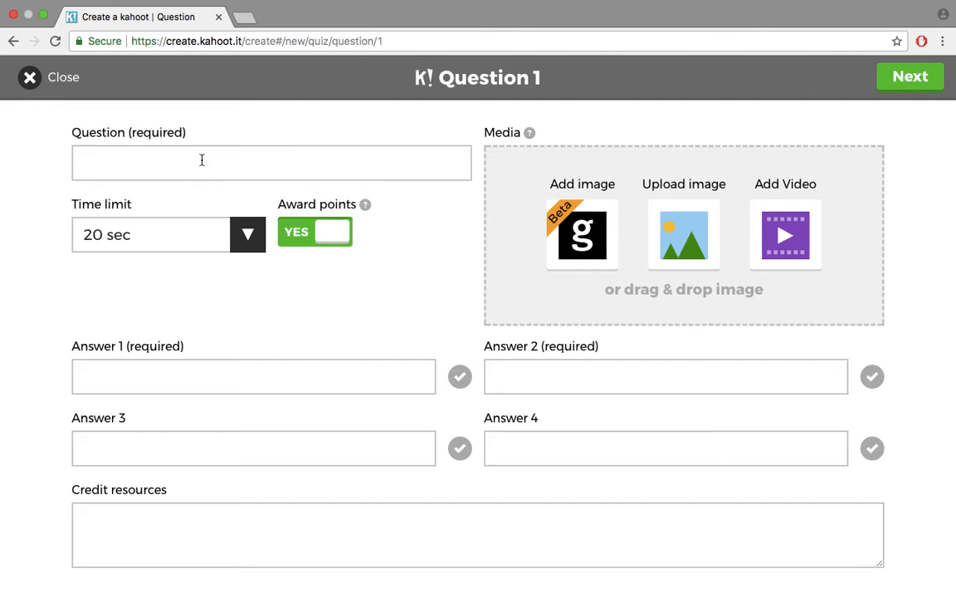
# Write question 1 as 'All apples are red.'
pyautogui.click(202, 159)
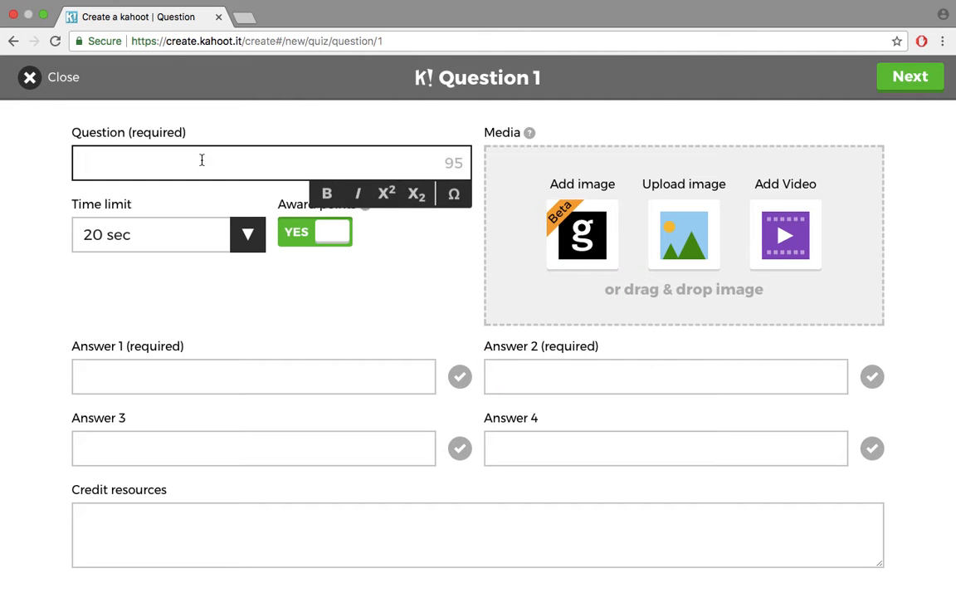
pyautogui.write('All aple')
pyautogui.press('BackSpace')
pyautogui.press('BackSpace')
pyautogui.write('ples are red.')
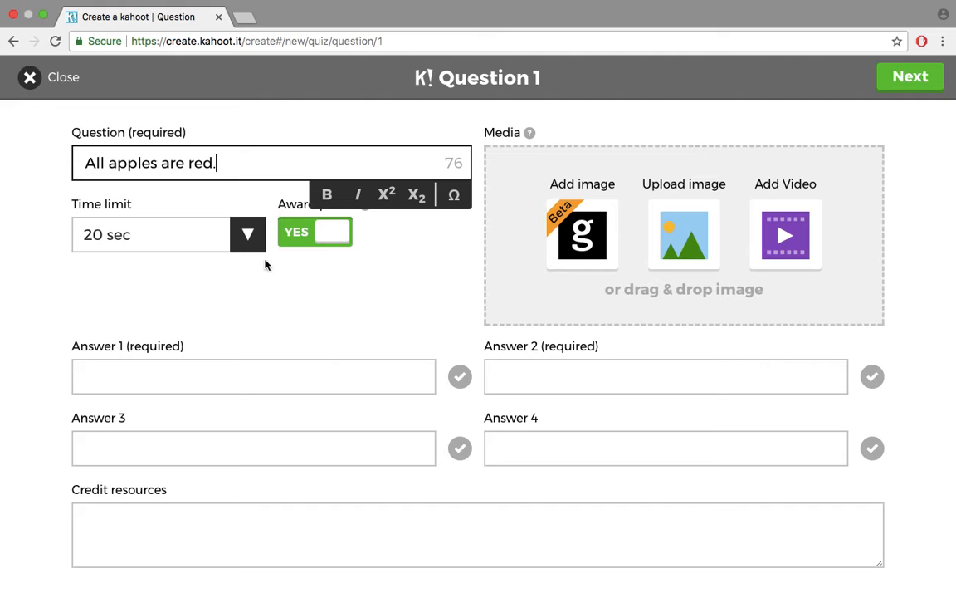
pyautogui.click(342, 298)
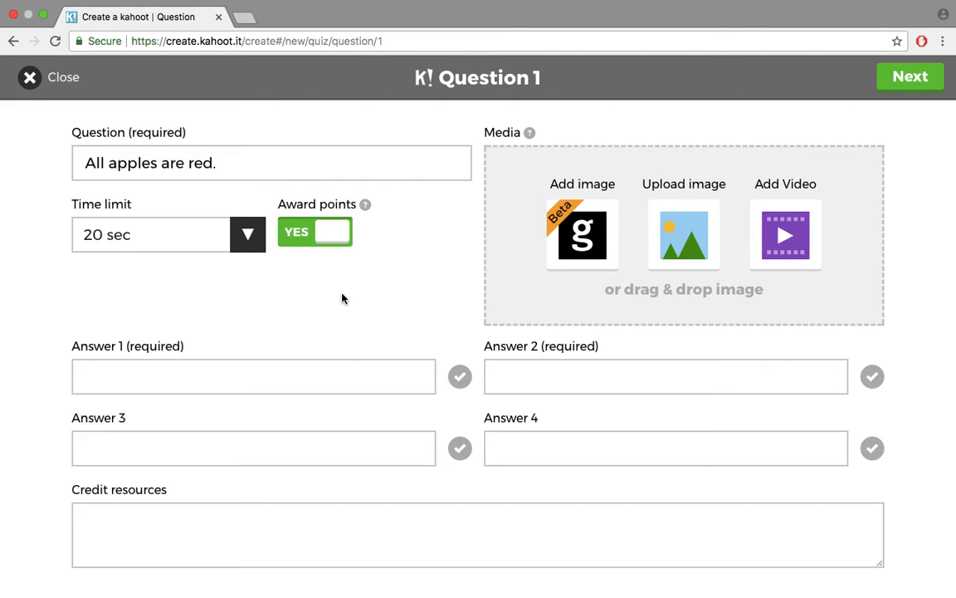
# Fill in 'True' as answer 1 and 'False' as answer 2
pyautogui.click(330, 367)
pyautogui.write('True')
pyautogui.click(634, 386)
pyautogui.write('False')
pyautogui.click(412, 323)
# Mark False as correct and leave the time limit at 20 sec after trying 30 sec
pyautogui.click(870, 379)
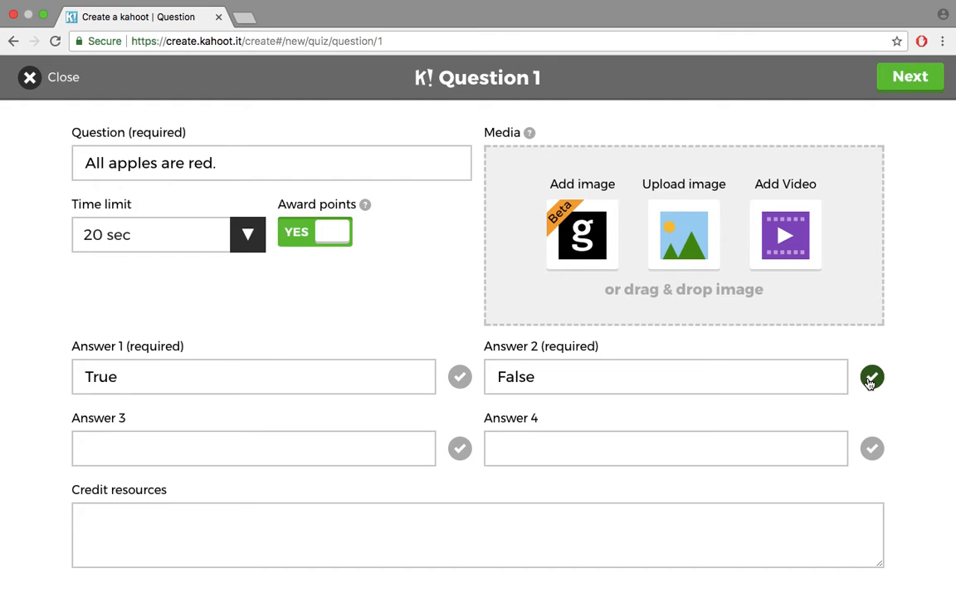
pyautogui.click(249, 237)
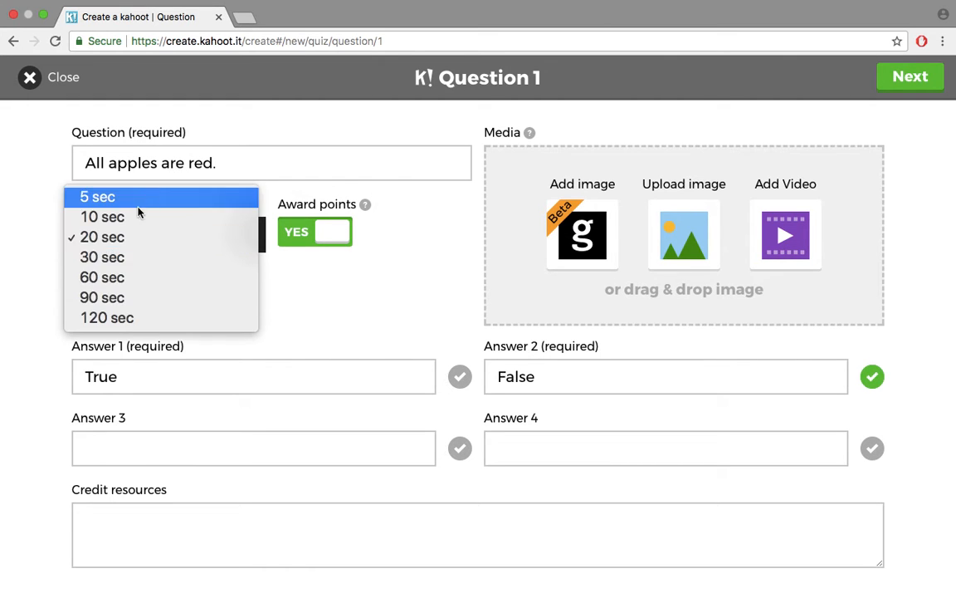
pyautogui.click(129, 266)
pyautogui.click(252, 233)
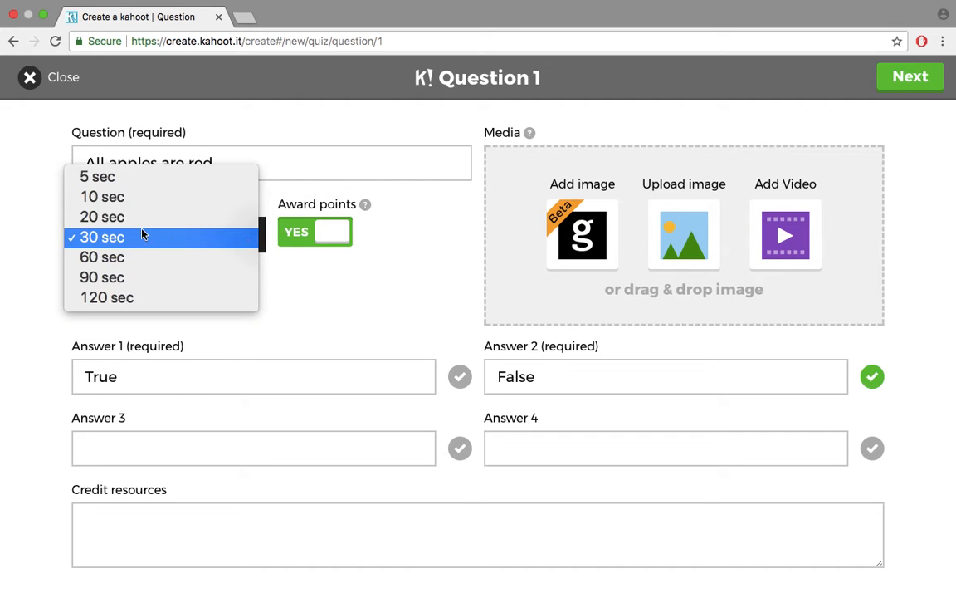
pyautogui.click(132, 218)
pyautogui.click(235, 236)
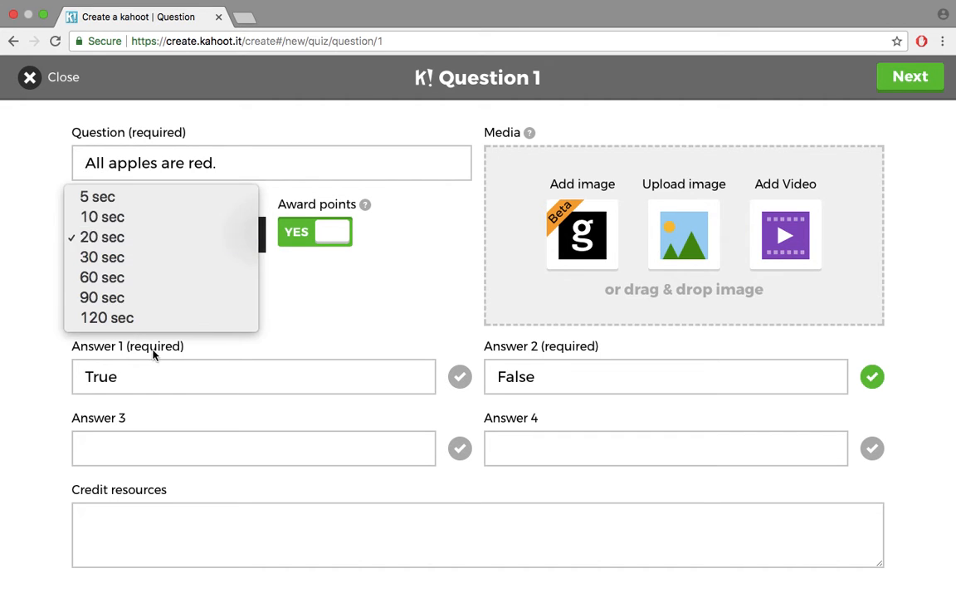
pyautogui.click(295, 252)
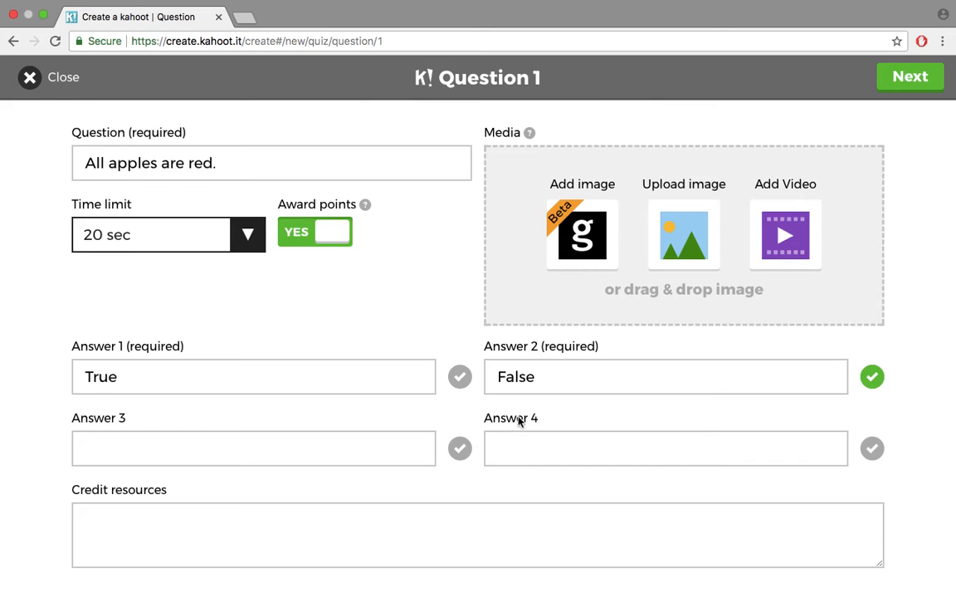
# Make sure False is the only correct answer, then finish the question
pyautogui.click(459, 376)
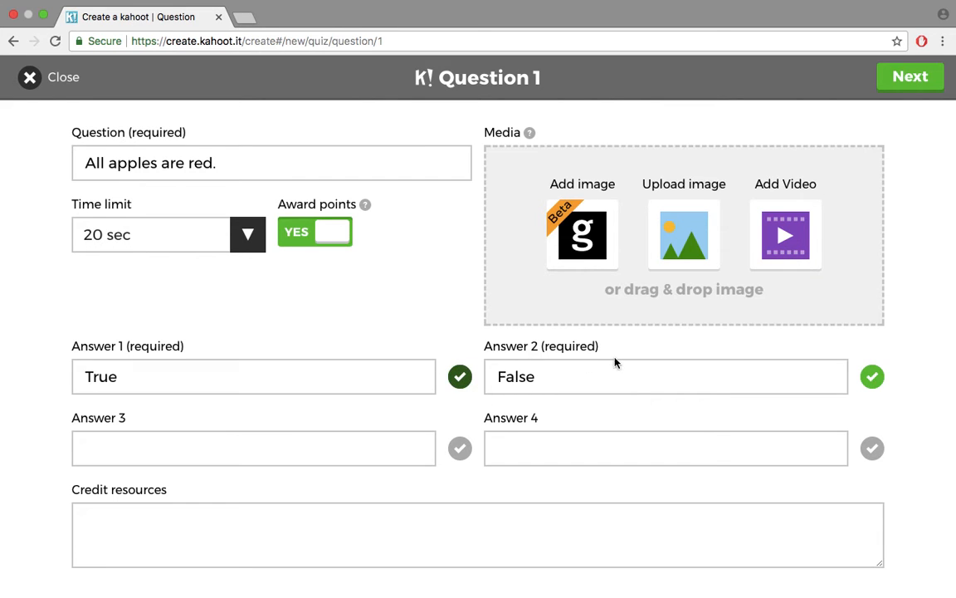
pyautogui.click(460, 376)
pyautogui.click(873, 377)
pyautogui.click(874, 378)
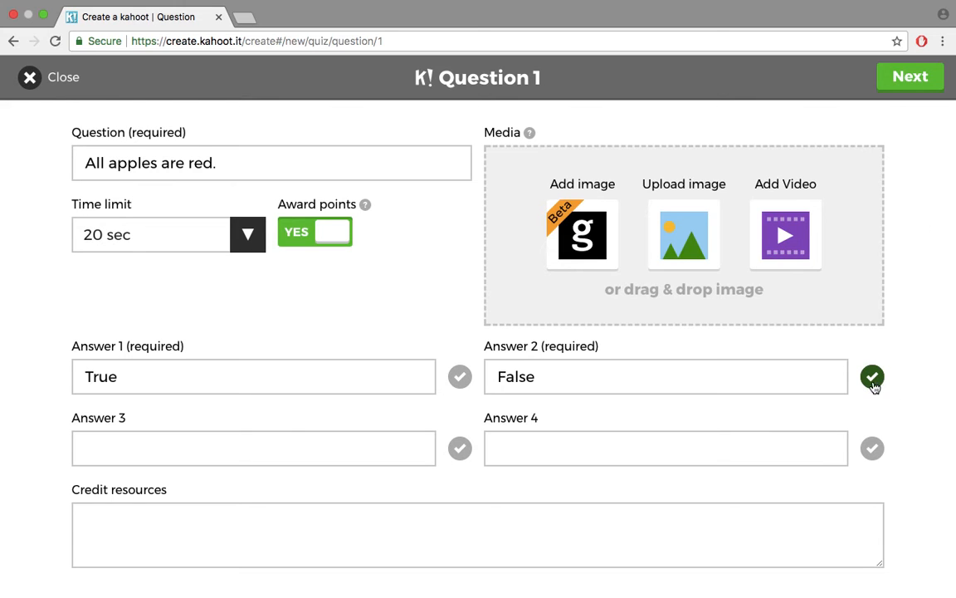
pyautogui.click(915, 79)
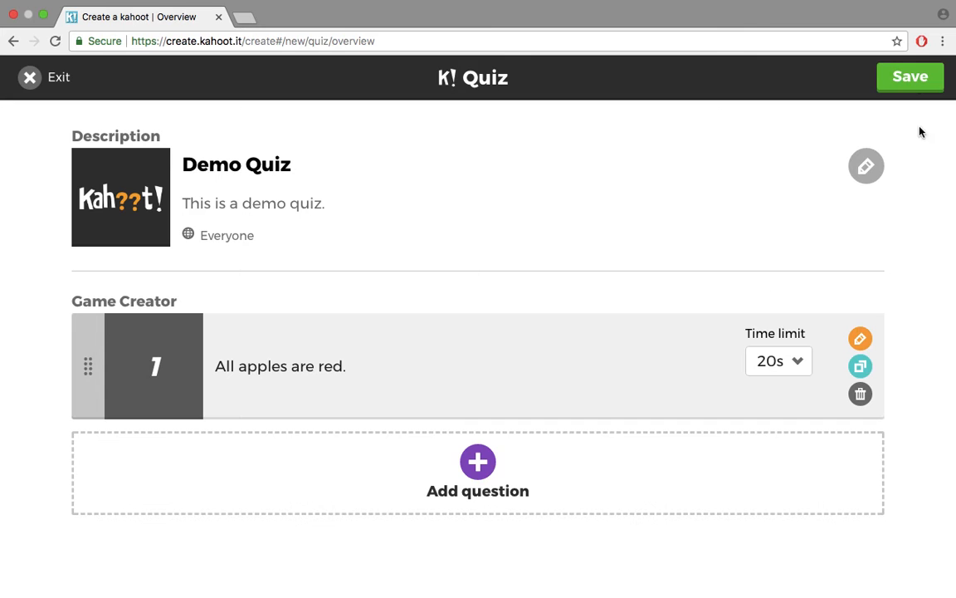
# Save and publish Demo Quiz, opening its launch page in a new tab
pyautogui.click(909, 86)
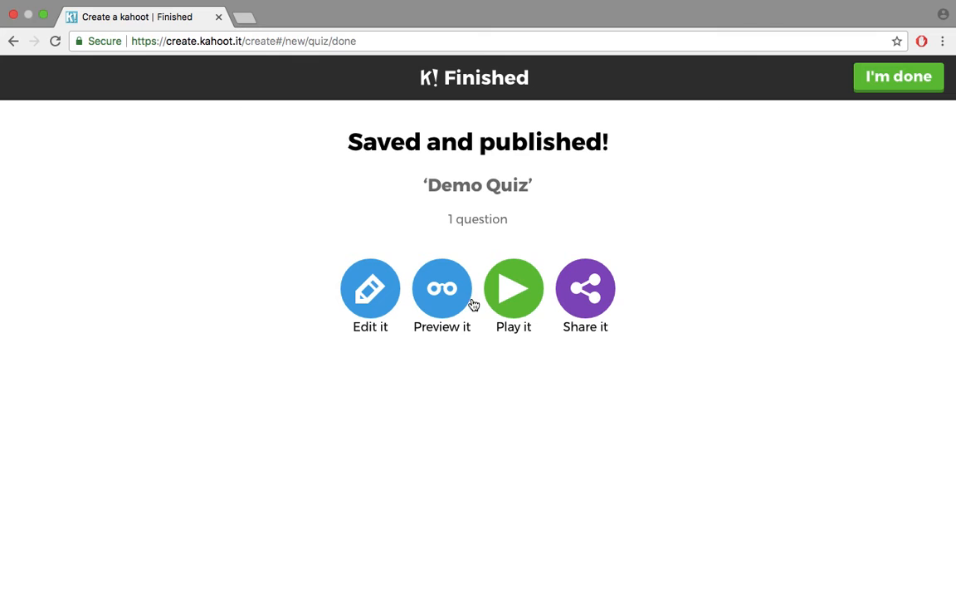
pyautogui.click(504, 295)
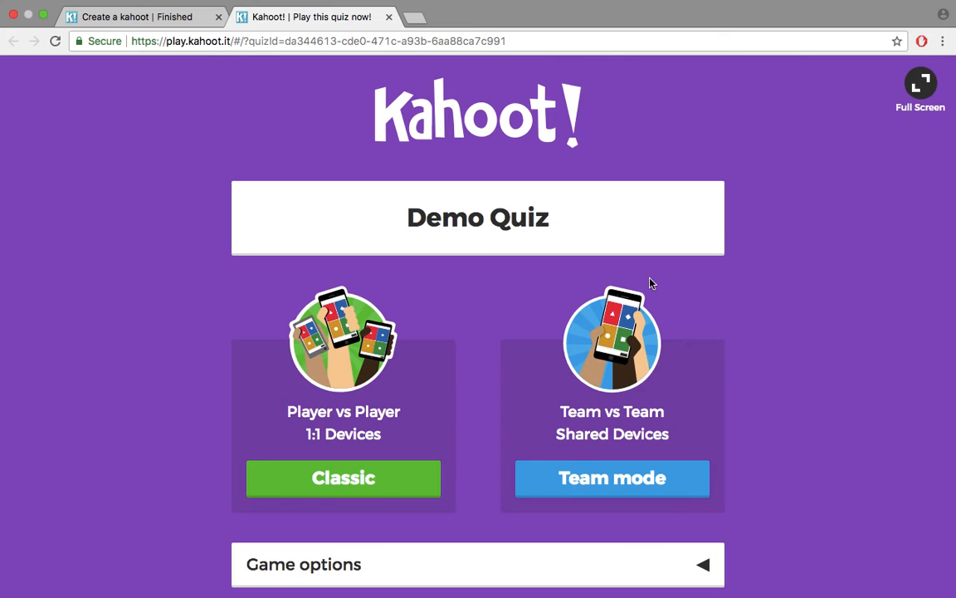
# Expand the game options on Demo Quiz's launch page and start a Classic game lobby
pyautogui.scroll(-2, 777, 330)
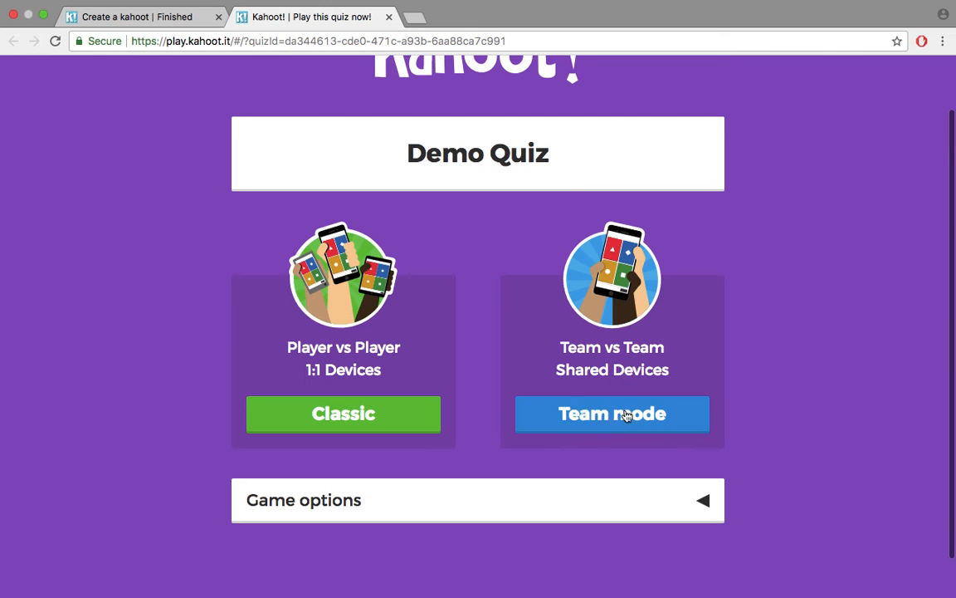
pyautogui.scroll(-2, 860, 356)
pyautogui.click(712, 462)
pyautogui.scroll(-5, 787, 382)
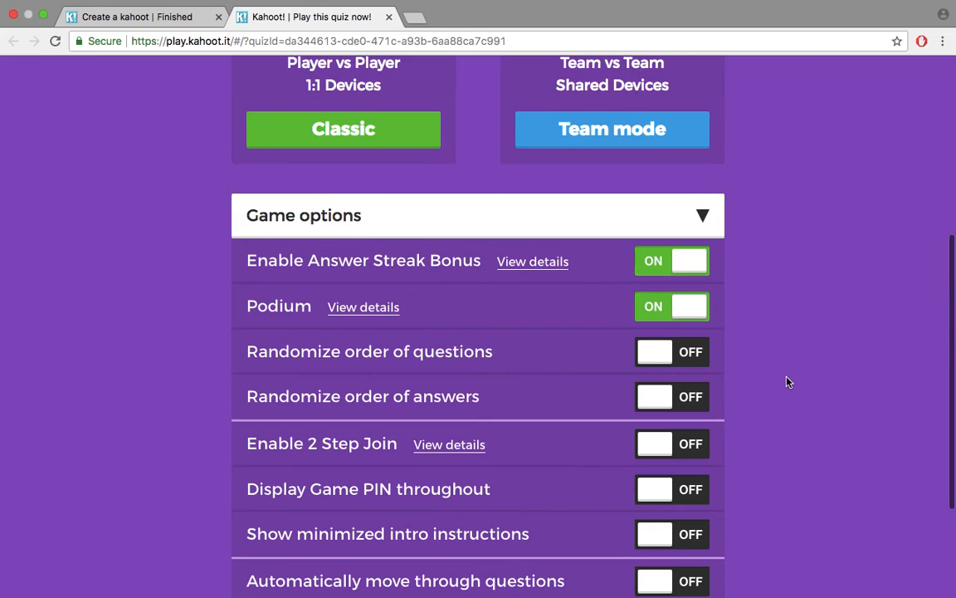
pyautogui.scroll(-3, 745, 237)
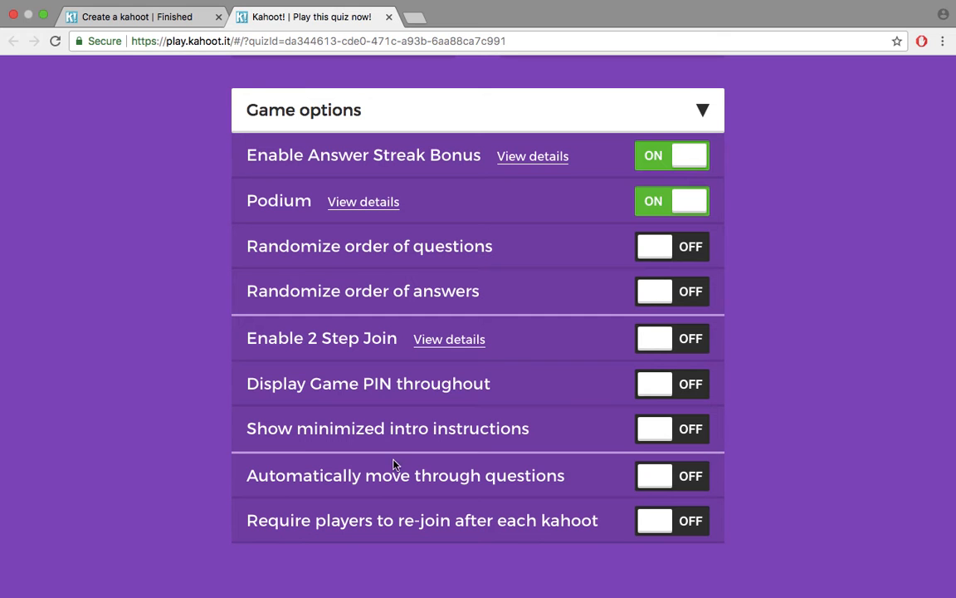
pyautogui.scroll(5, 723, 321)
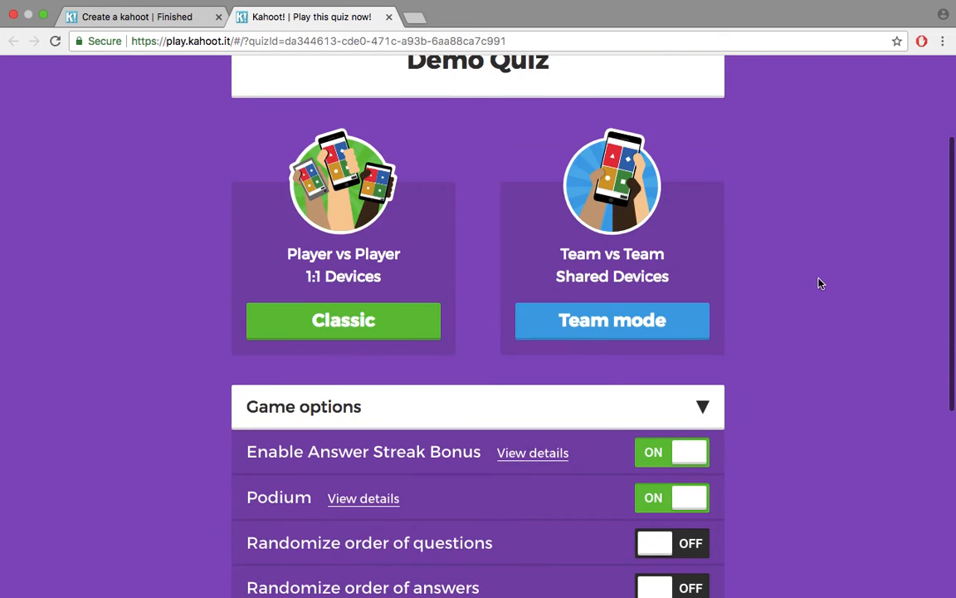
pyautogui.scroll(2, 814, 282)
pyautogui.click(361, 445)
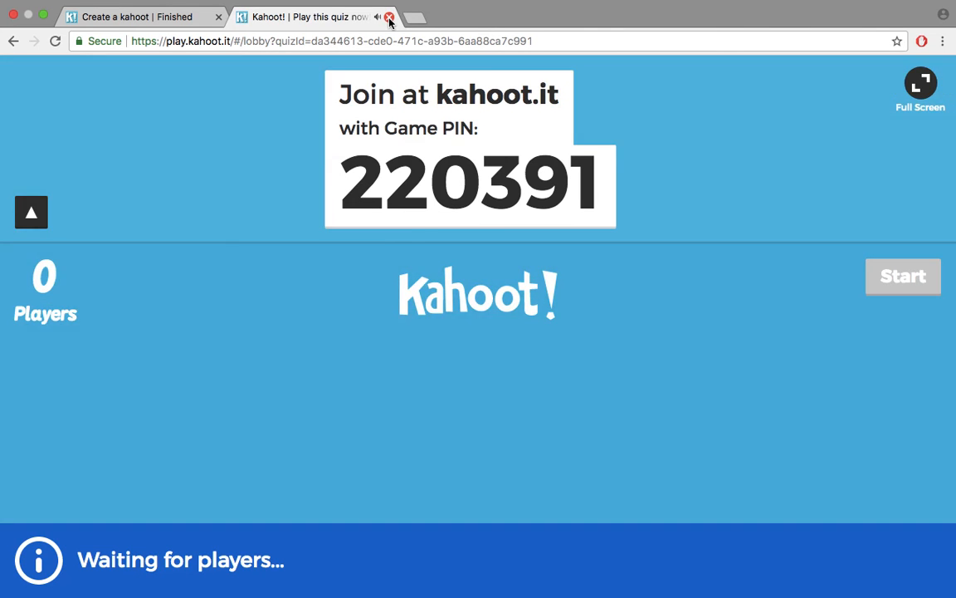
# Close the game lobby tab, sign out from the account menu, and return to kahoot.com
pyautogui.click(389, 17)
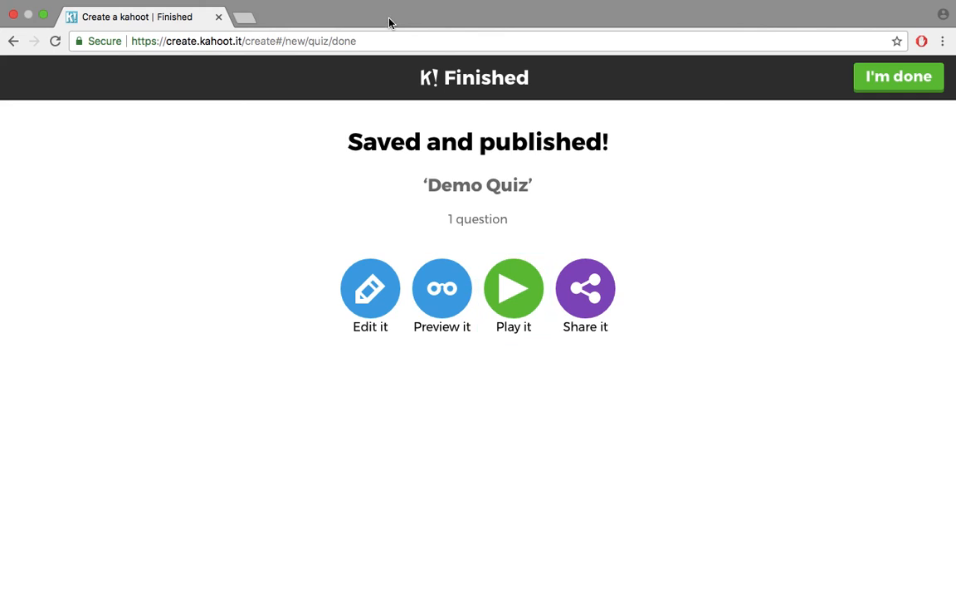
pyautogui.click(871, 76)
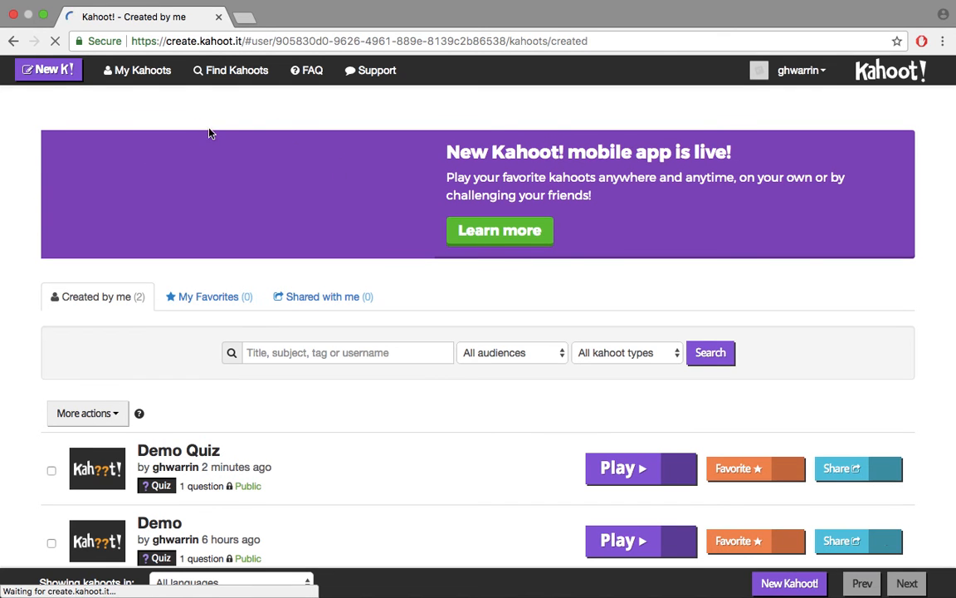
pyautogui.click(893, 78)
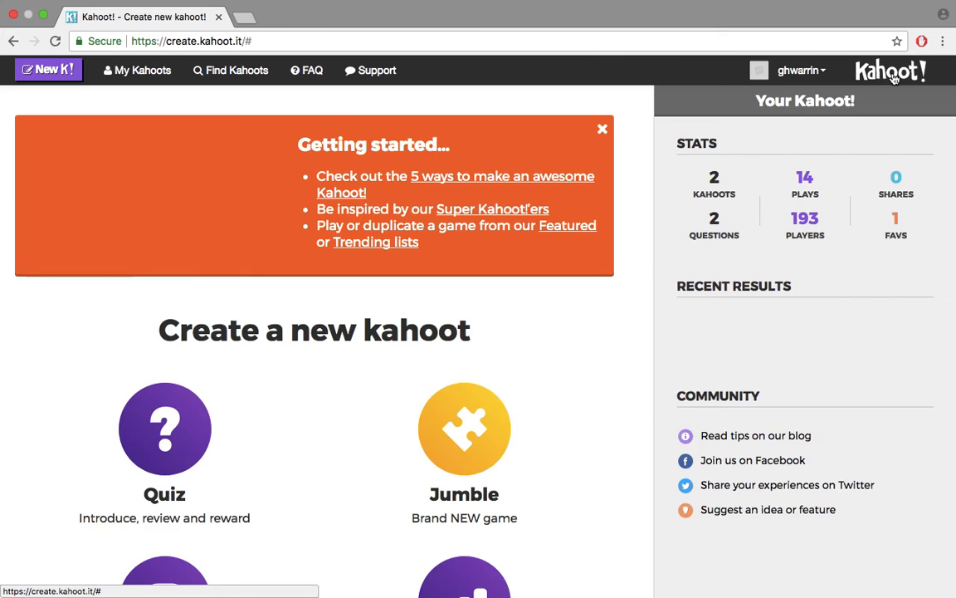
pyautogui.click(818, 74)
pyautogui.click(743, 212)
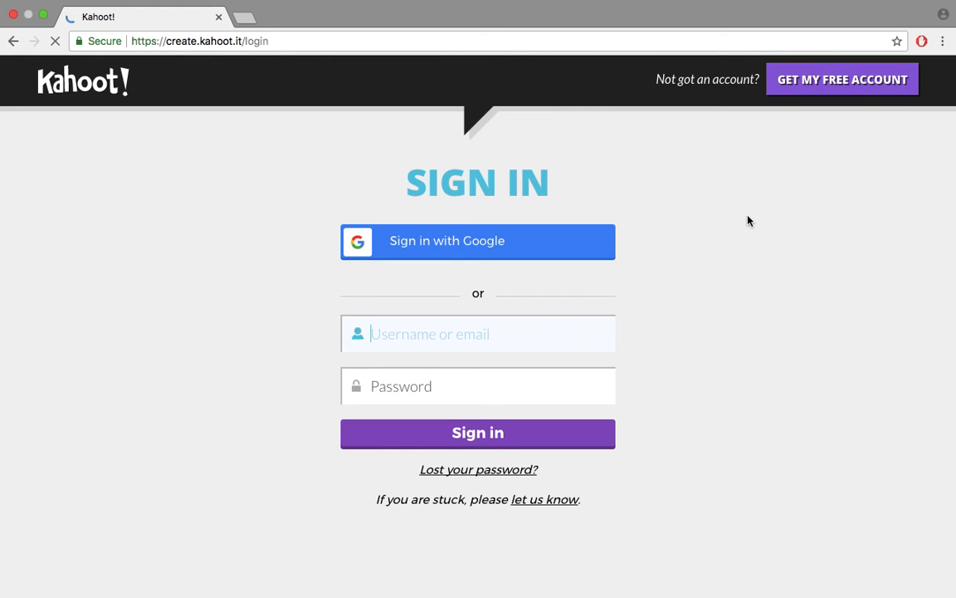
pyautogui.click(89, 86)
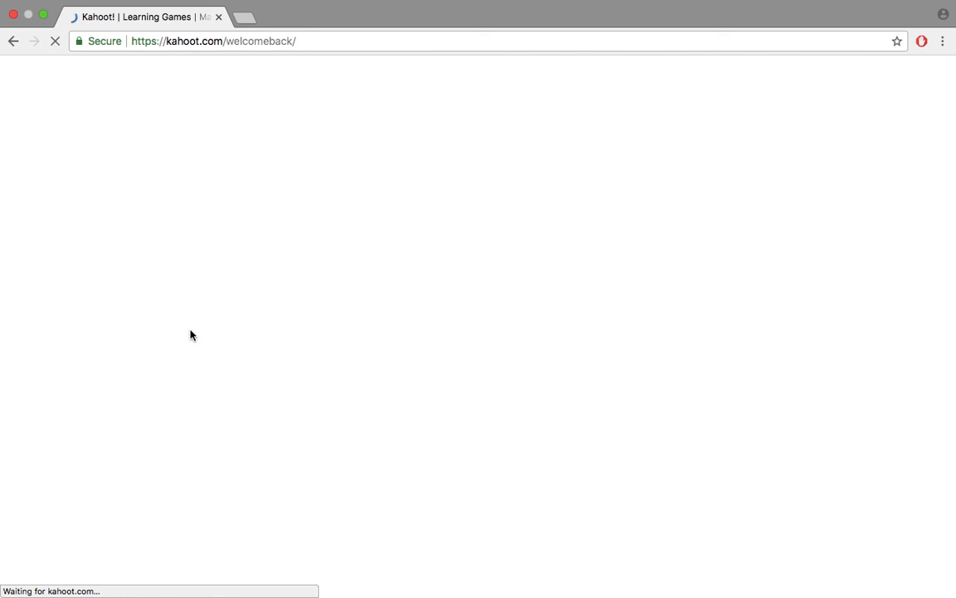